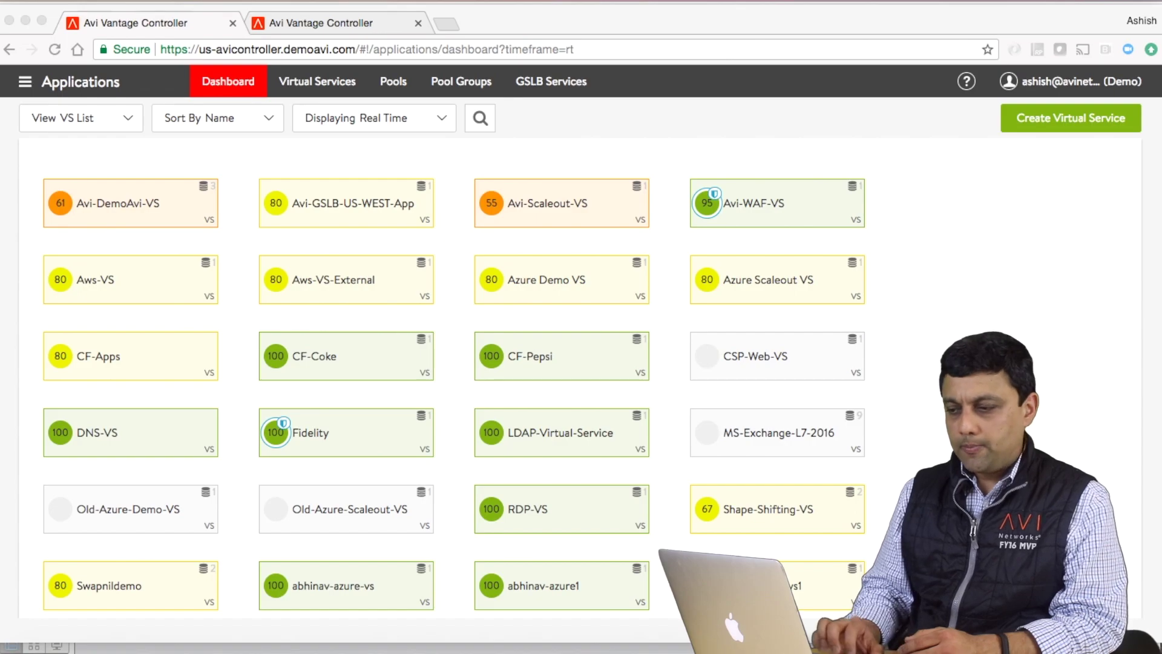
Open the Azure Cloud East US configuration from the controller's infrastructure clouds and review its credentials, location and network settings.
{"action": "left_click", "coordinate": [359, 14]}
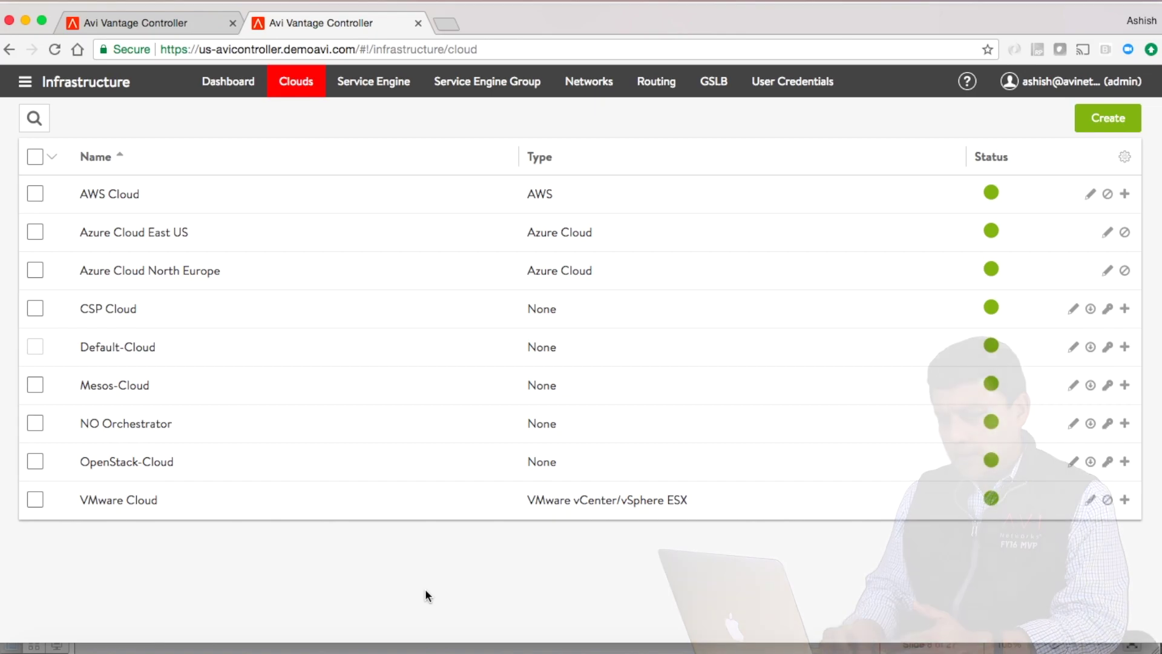
{"action": "left_click", "coordinate": [1109, 234]}
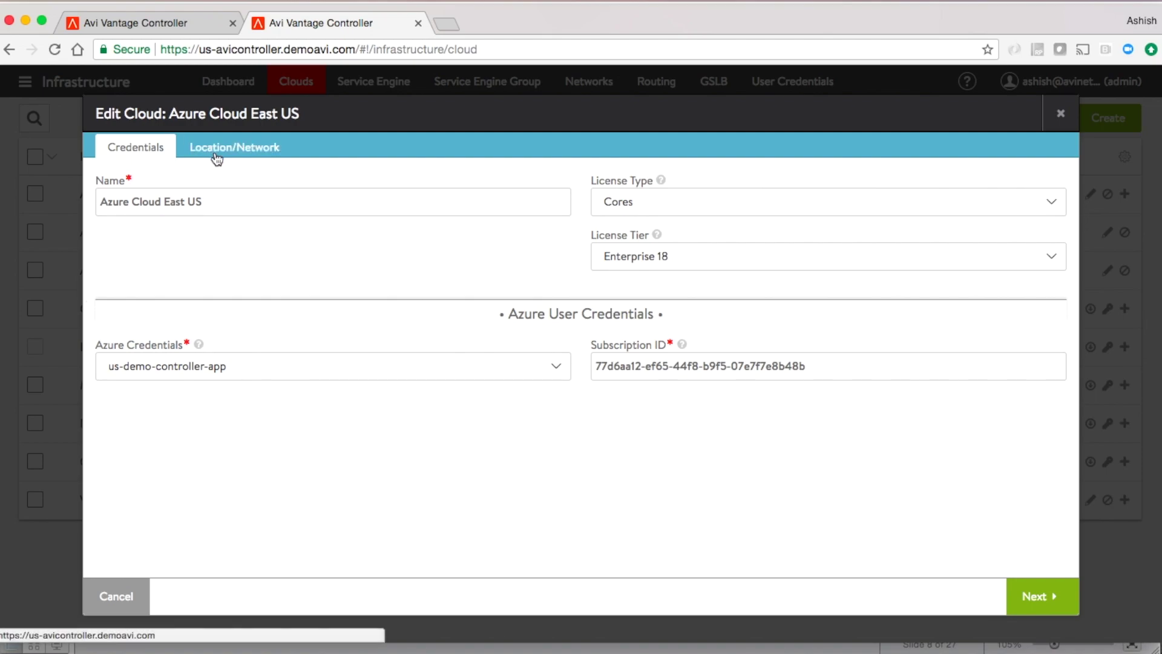
{"action": "left_click", "coordinate": [236, 148]}
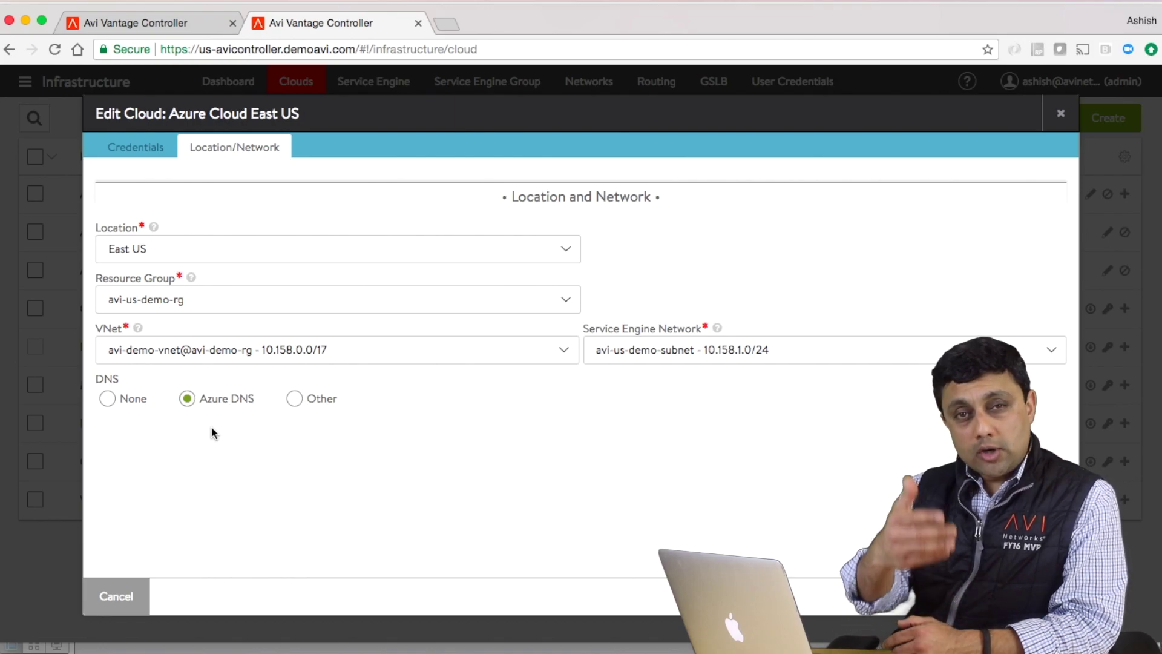
Return to the applications dashboard and start a new virtual service on Azure Cloud East US.
{"action": "left_click", "coordinate": [173, 23]}
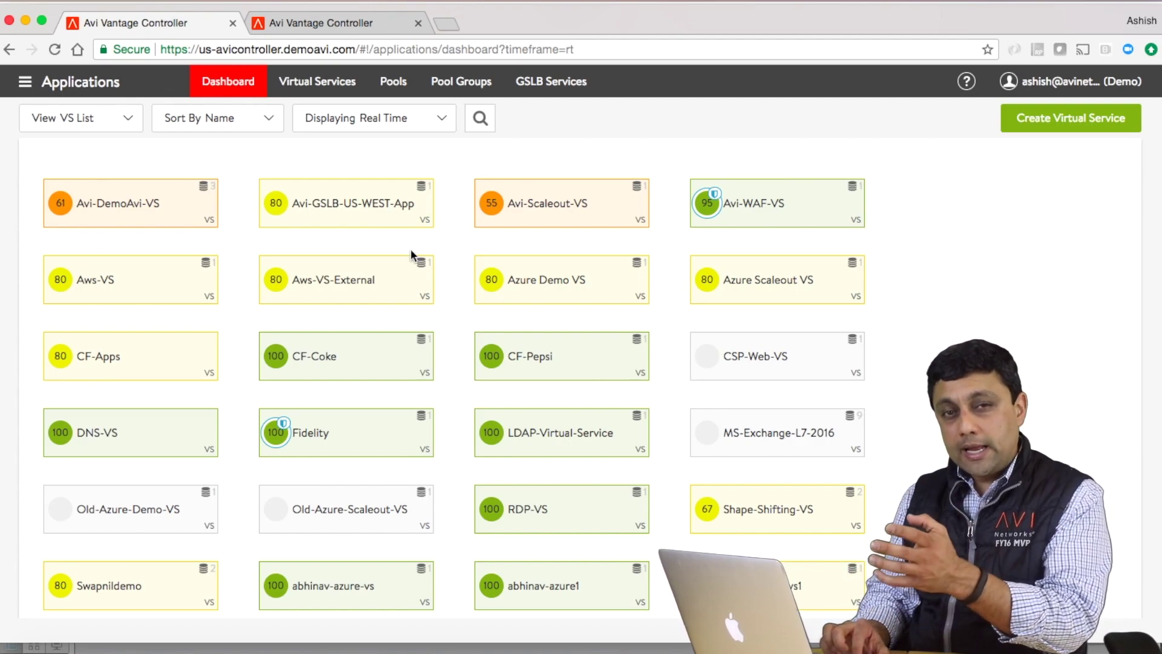
{"action": "left_click", "coordinate": [1104, 125]}
{"action": "left_click", "coordinate": [1052, 147]}
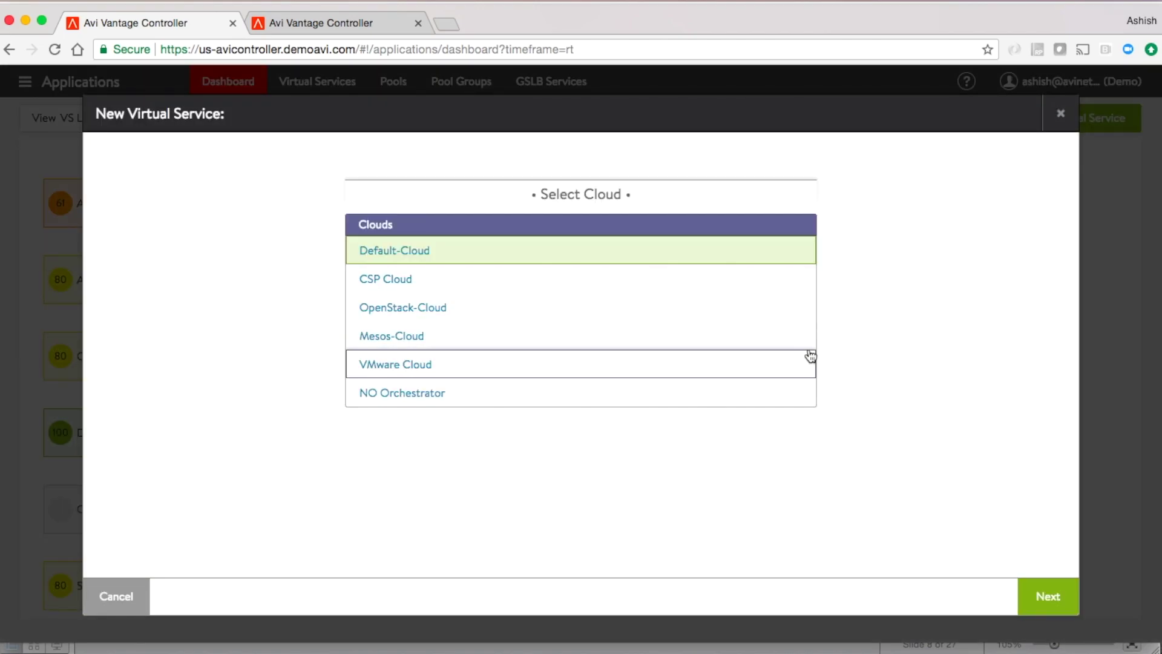
{"action": "scroll", "coordinate": [707, 360], "scroll_direction": "down", "scroll_amount": 3}
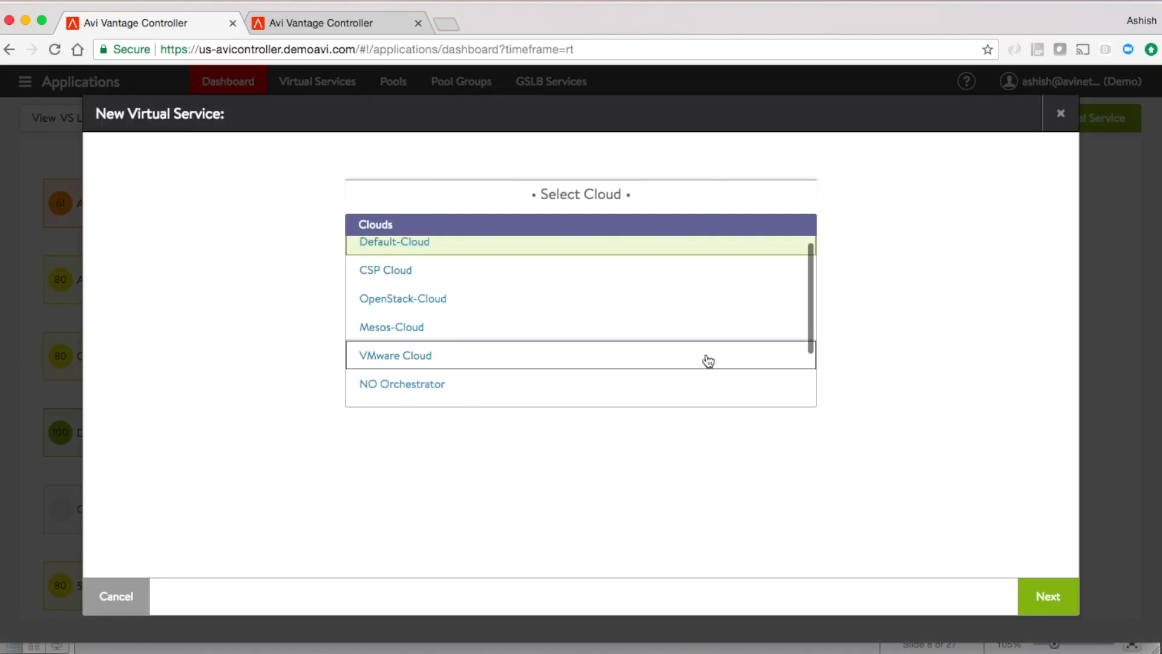
{"action": "left_click", "coordinate": [669, 391]}
{"action": "left_click", "coordinate": [1066, 599]}
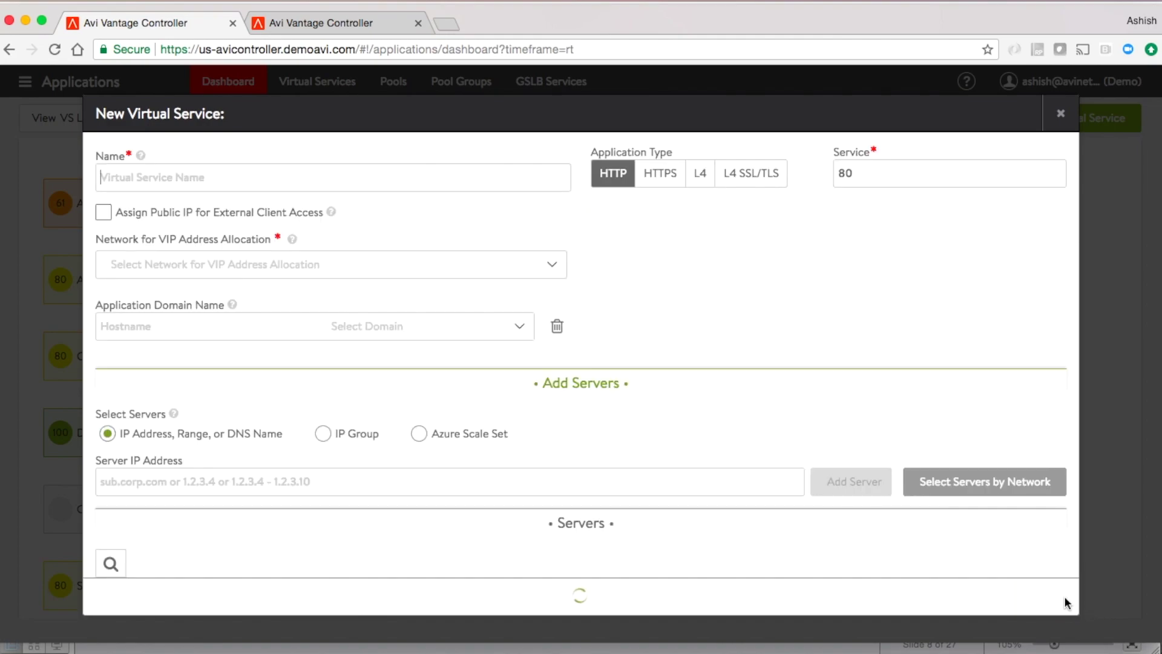
Name the virtual service demo-app and assign it a public IP for external client access.
{"action": "type", "text": "de"}
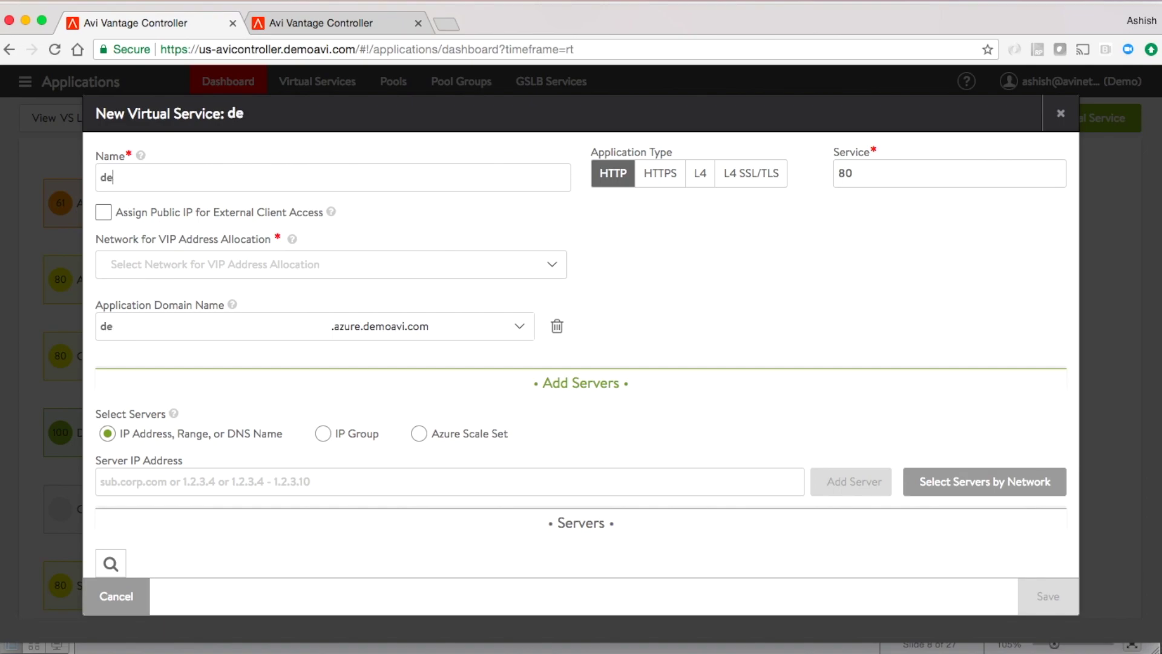
{"action": "type", "text": "mo-app"}
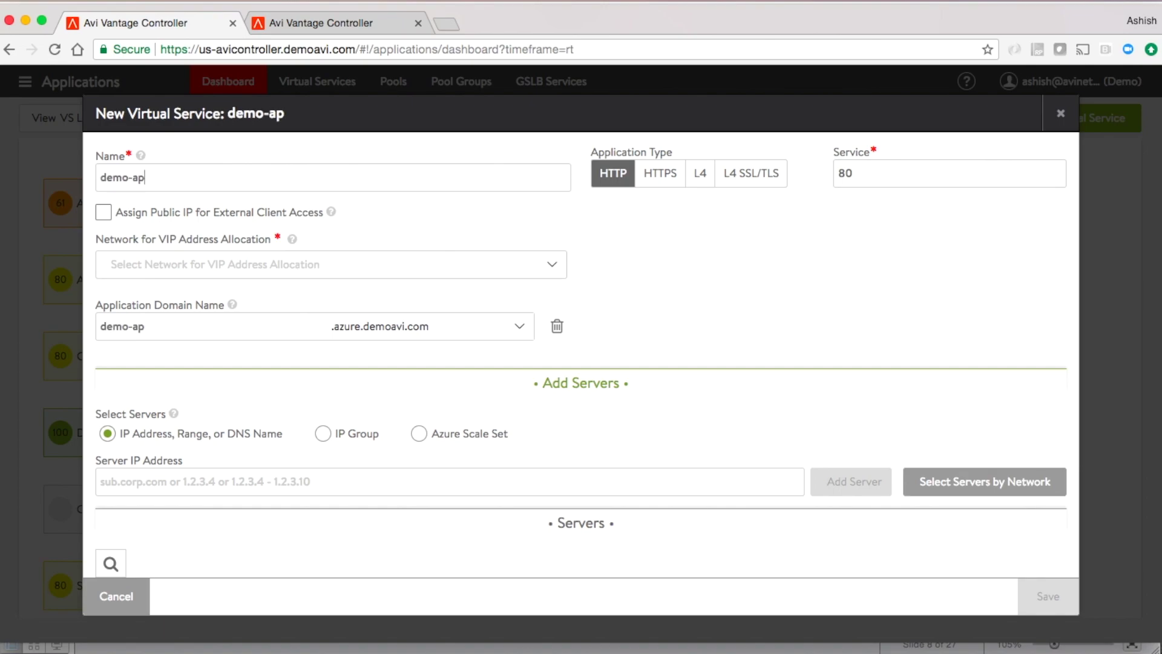
{"action": "left_click", "coordinate": [106, 216]}
Make demo-app an HTTPS application with the System-Default-Cert certificate and allocate its VIP from avi-us-demo-subnet - 10.158.1.0/24.
{"action": "left_click", "coordinate": [661, 173]}
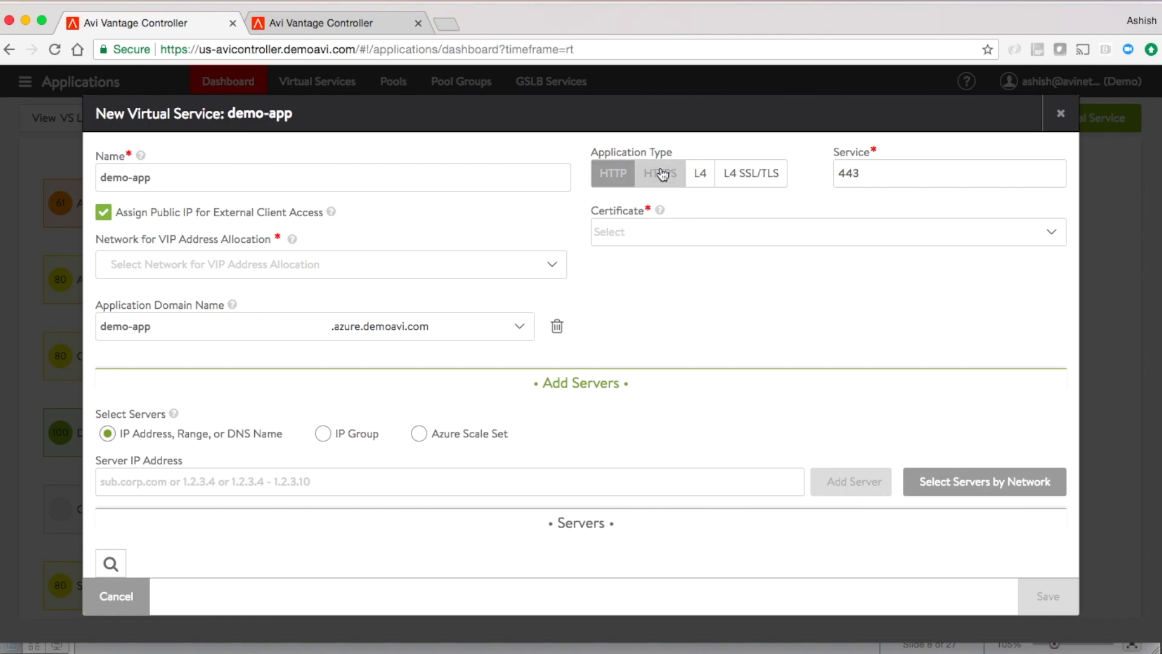
{"action": "left_click", "coordinate": [692, 242]}
{"action": "left_click", "coordinate": [686, 388]}
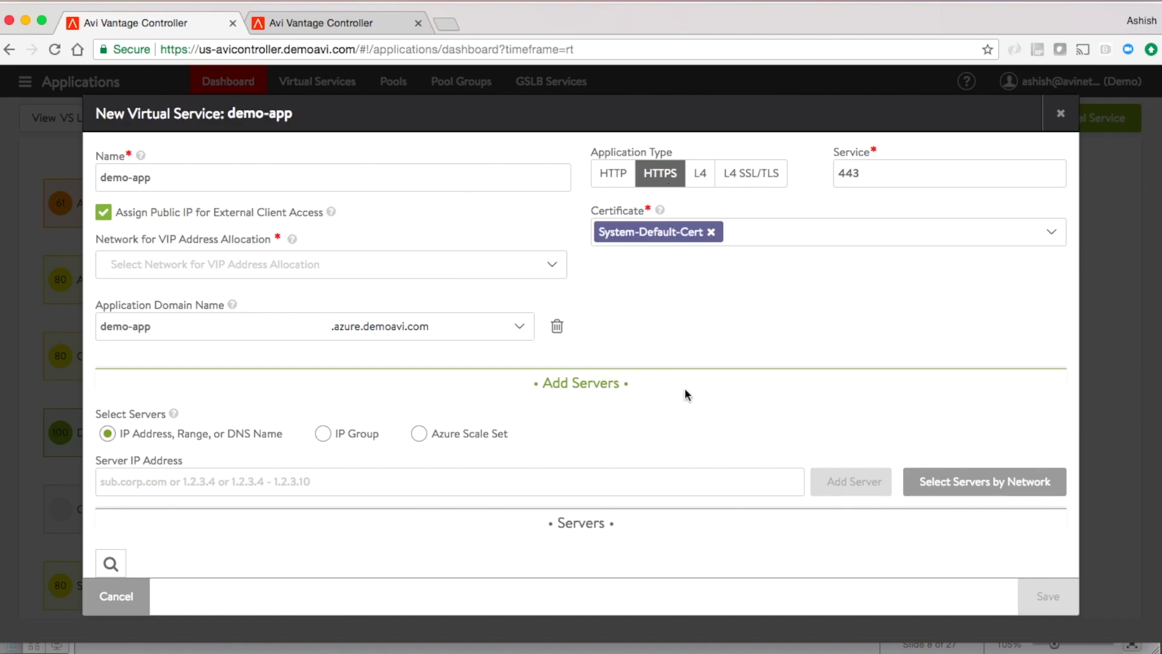
{"action": "left_click", "coordinate": [458, 275]}
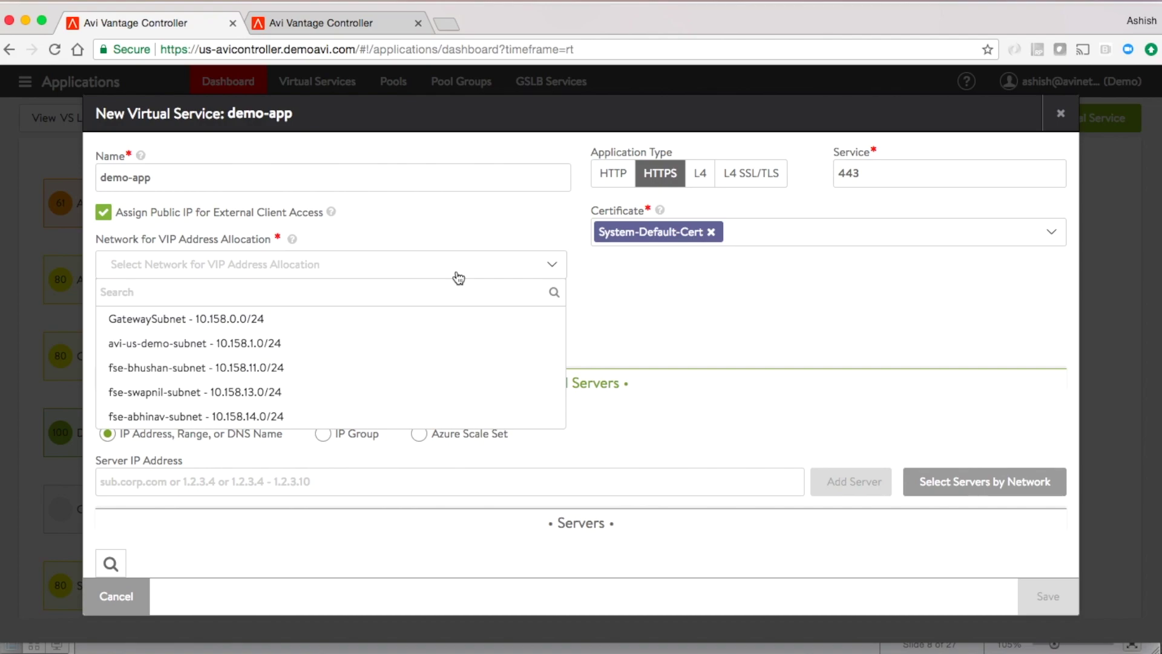
{"action": "left_click", "coordinate": [374, 343]}
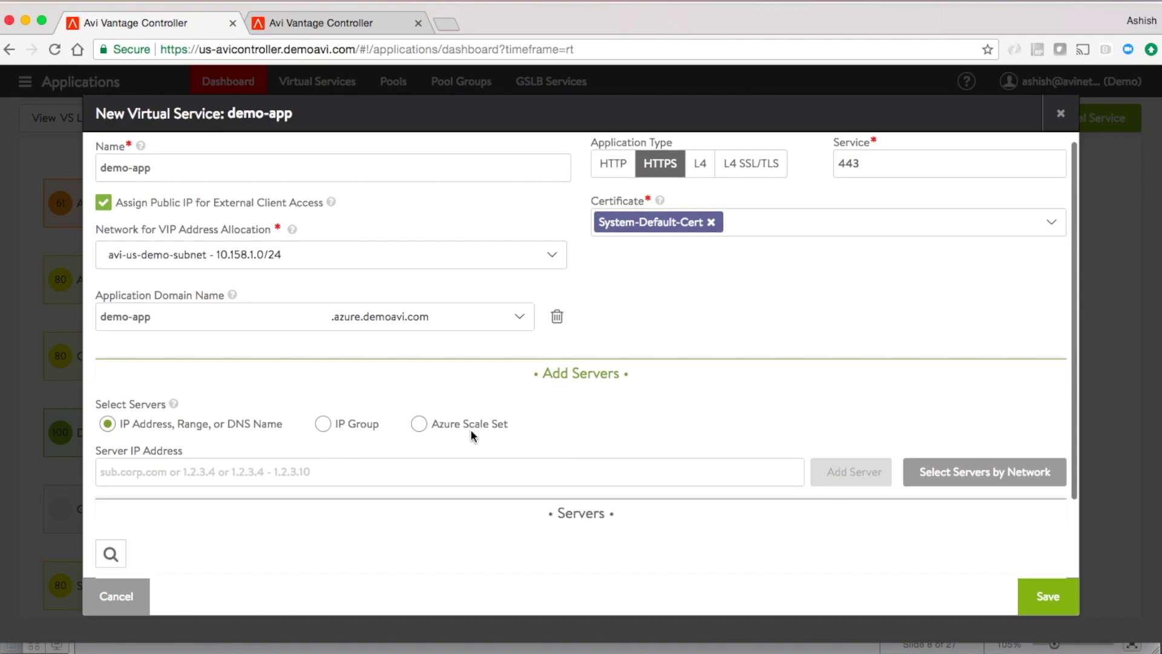
Use the Azure Scale Set aviusdemoapps-vmss@AVI-US-DEMO-APPS-RG as the server source and save the virtual service.
{"action": "scroll", "coordinate": [471, 430], "scroll_direction": "down", "scroll_amount": 2}
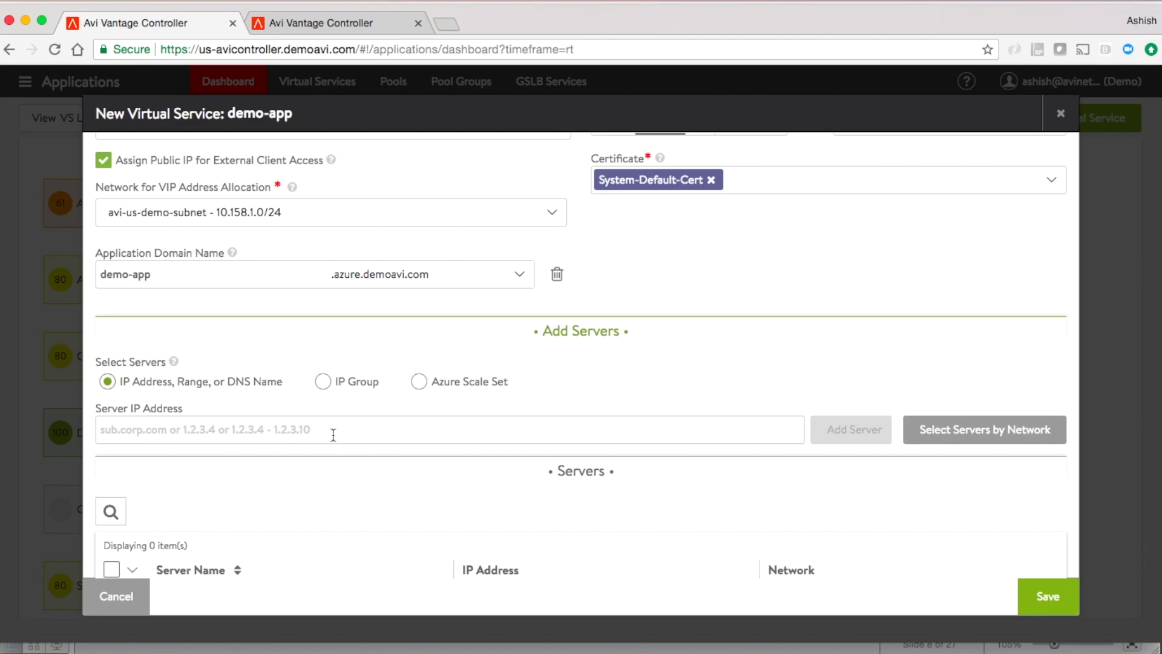
{"action": "left_click", "coordinate": [421, 385]}
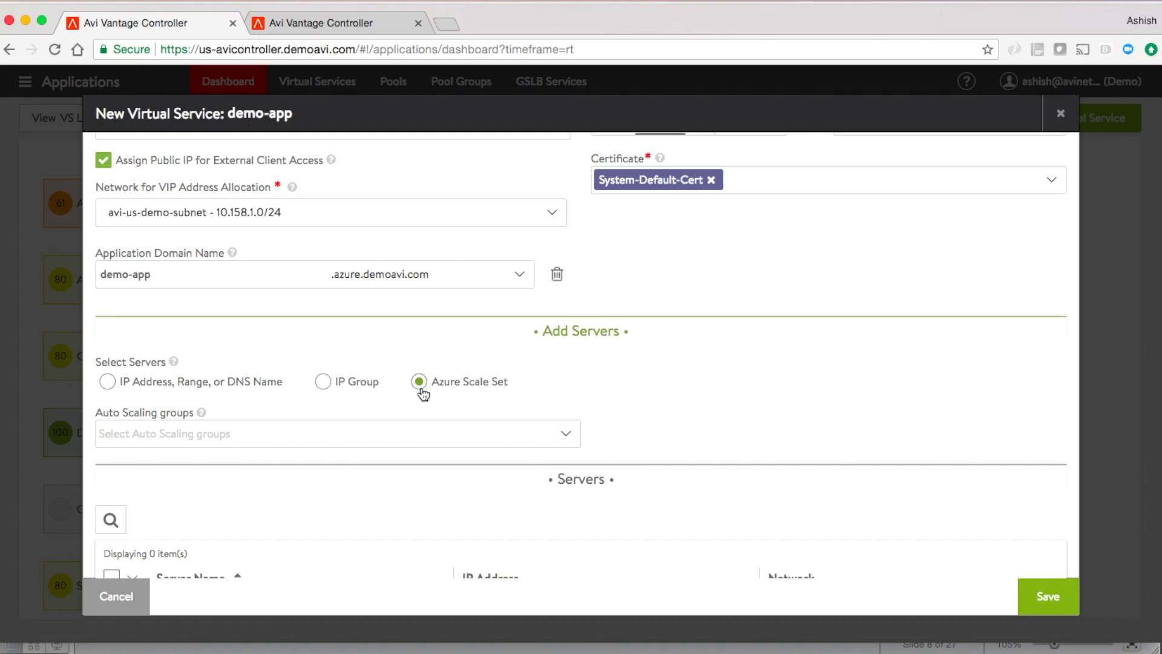
{"action": "left_click", "coordinate": [437, 440]}
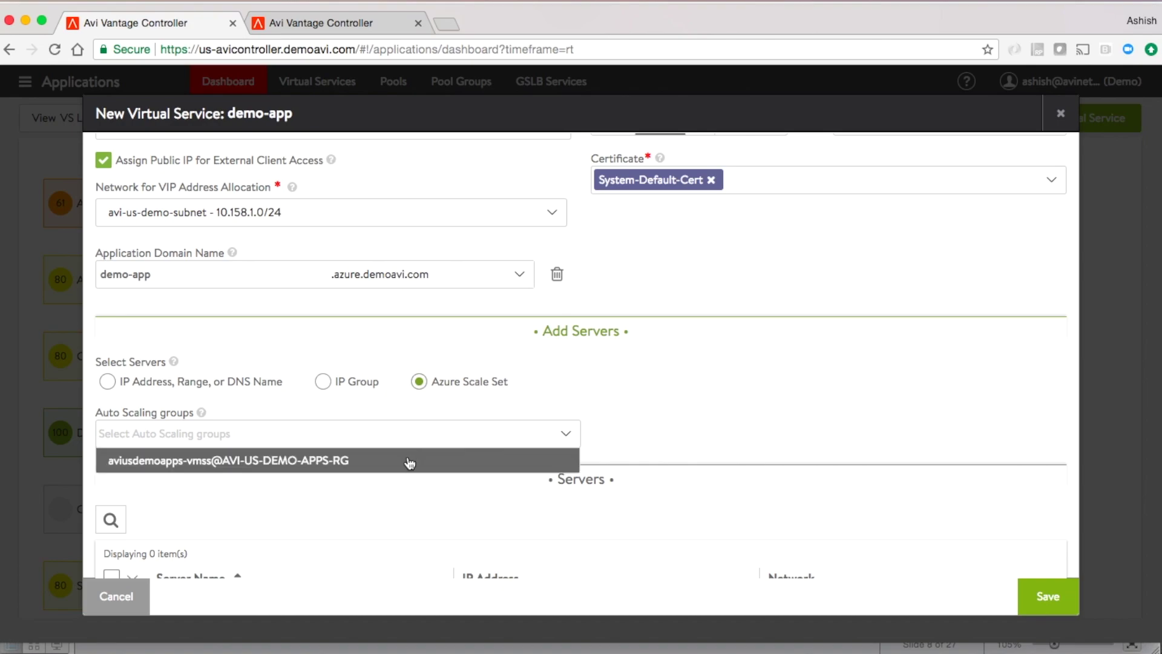
{"action": "left_click", "coordinate": [407, 460]}
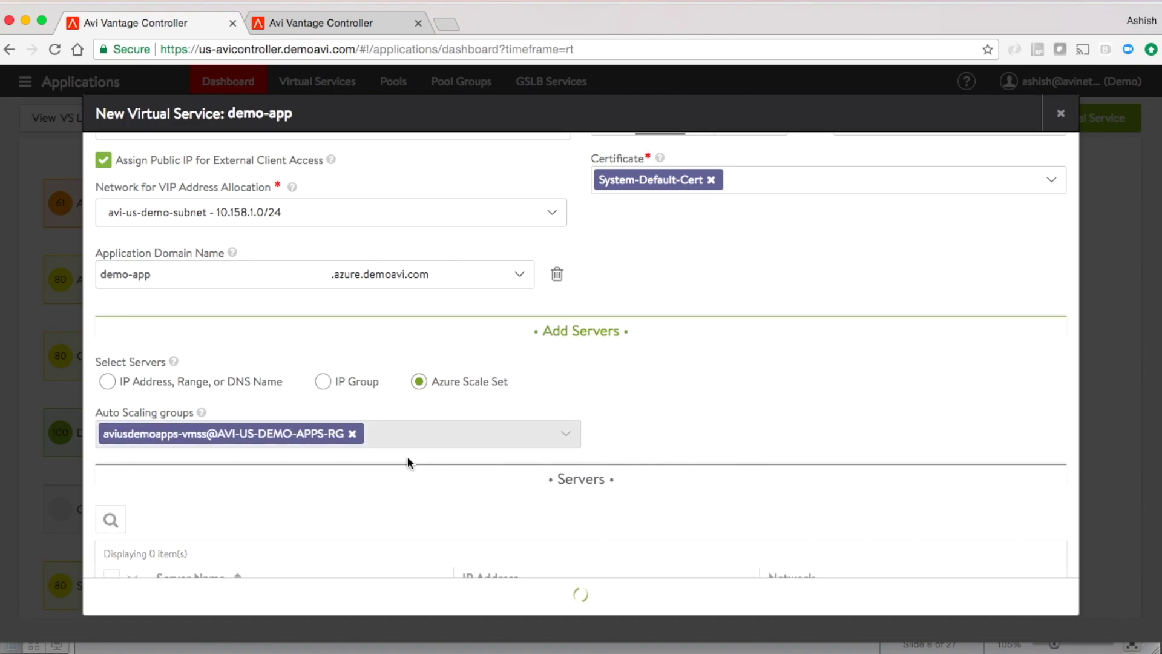
{"action": "scroll", "coordinate": [455, 492], "scroll_direction": "down", "scroll_amount": 3}
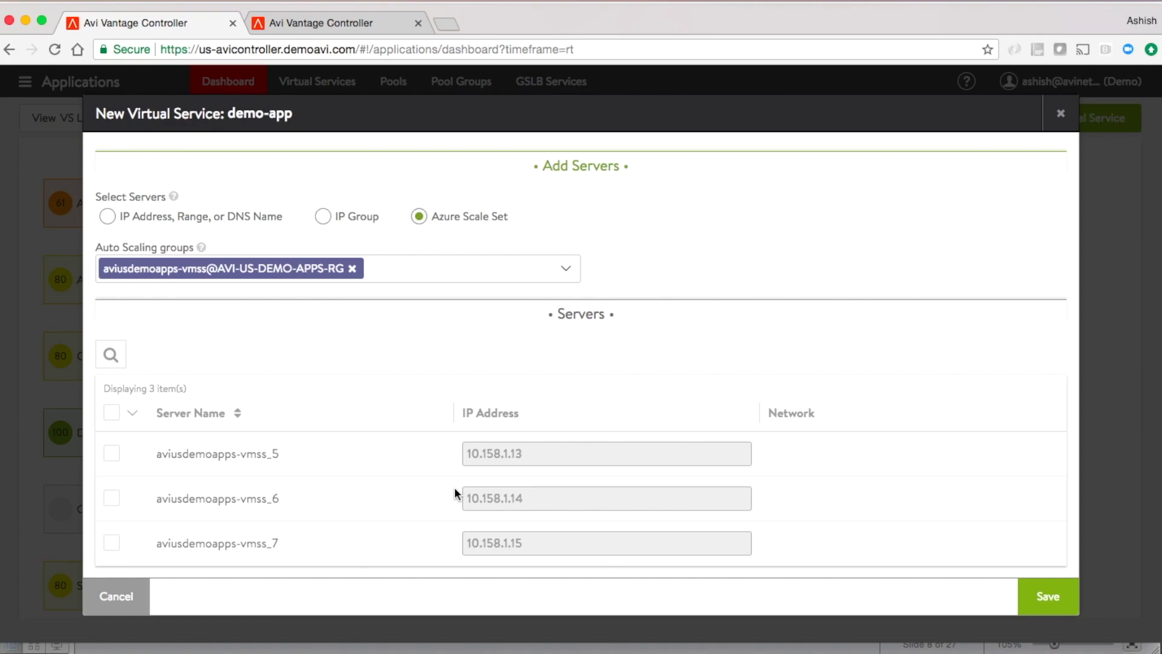
{"action": "left_click", "coordinate": [1039, 599]}
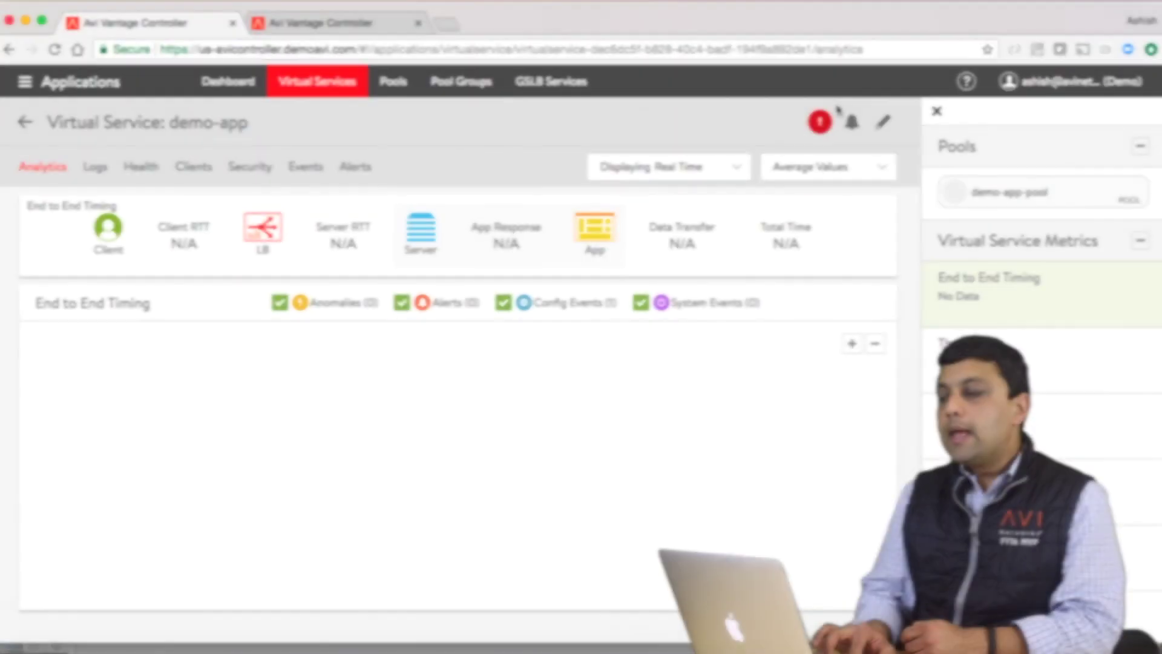
{"action": "mouse_move", "coordinate": [821, 122]}
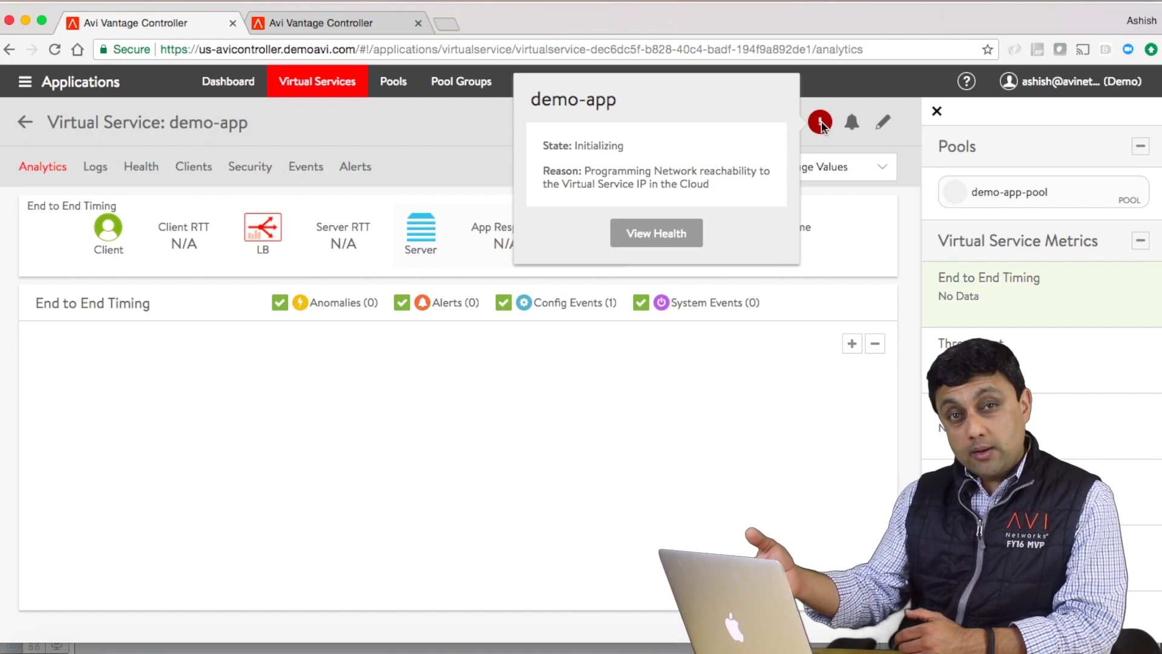
{"action": "mouse_move", "coordinate": [223, 138]}
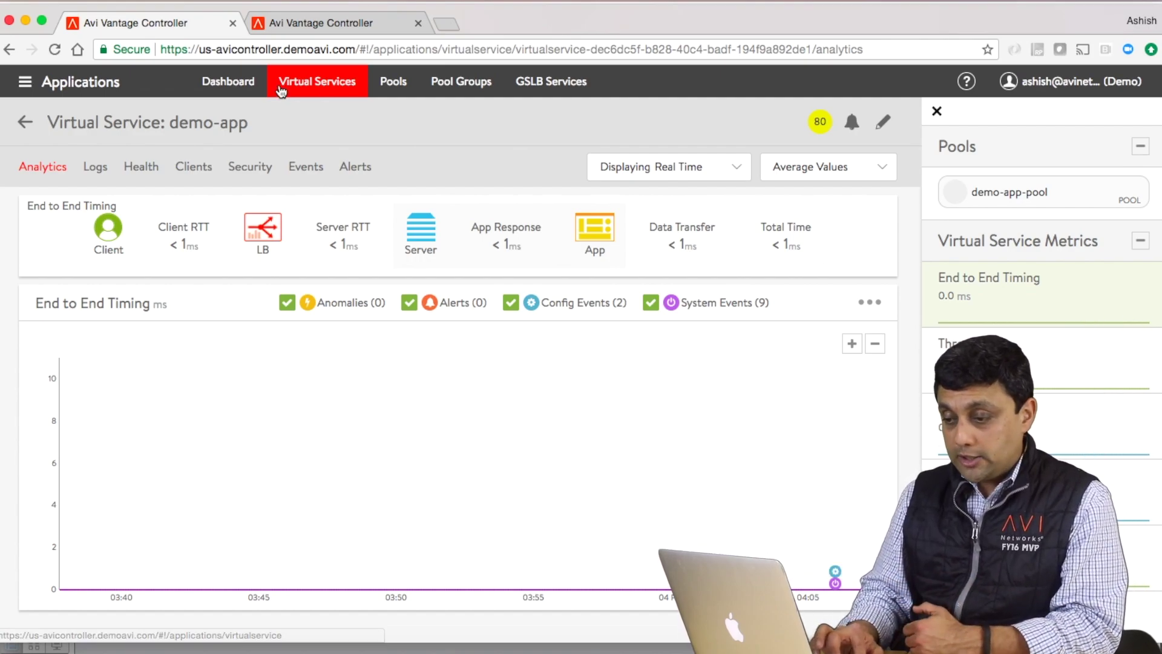
{"action": "mouse_move", "coordinate": [197, 124]}
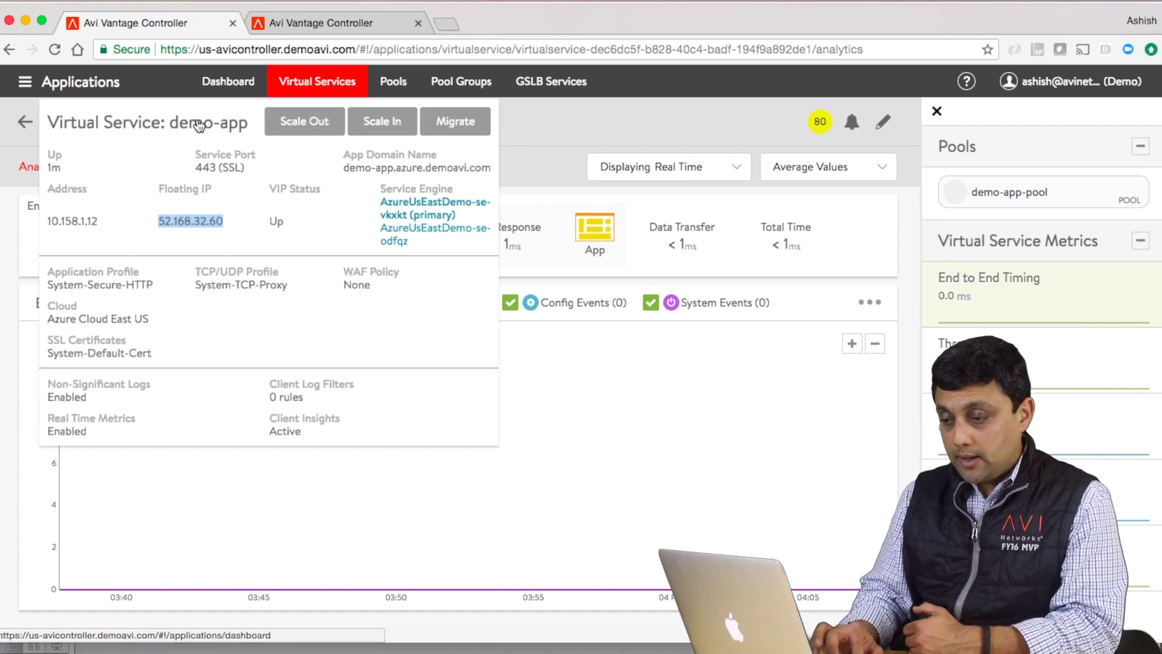
{"action": "double_click", "coordinate": [193, 220]}
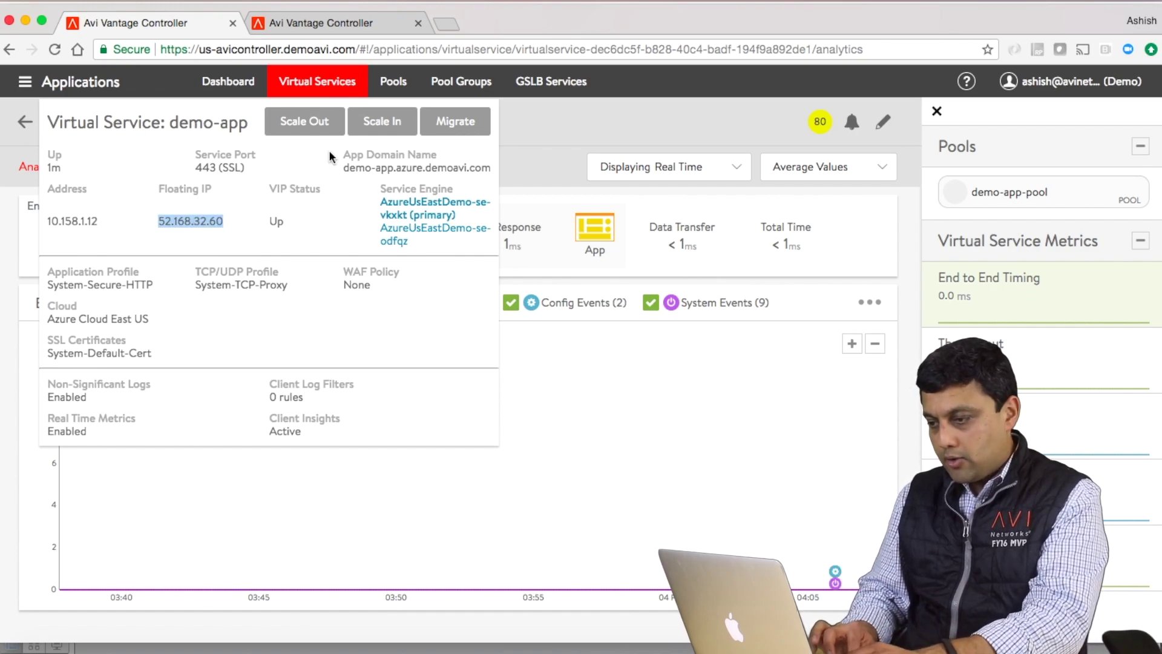
{"action": "left_click", "coordinate": [449, 25]}
{"action": "type", "text": "ht"}
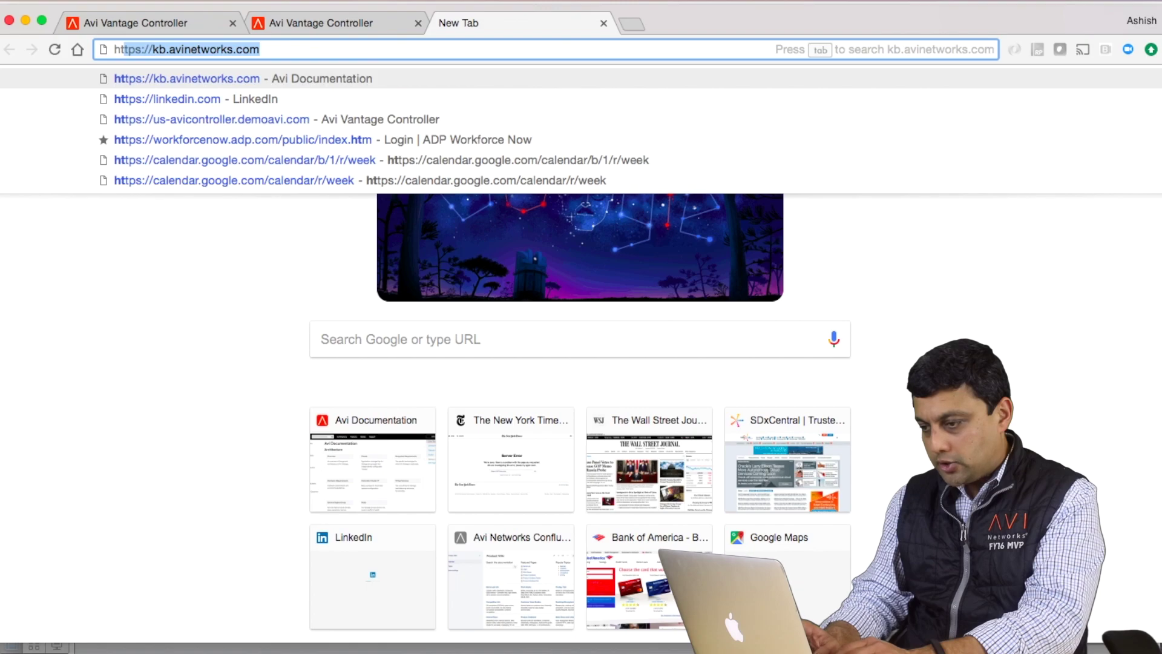
{"action": "type", "text": "tps://52.168.32.60"}
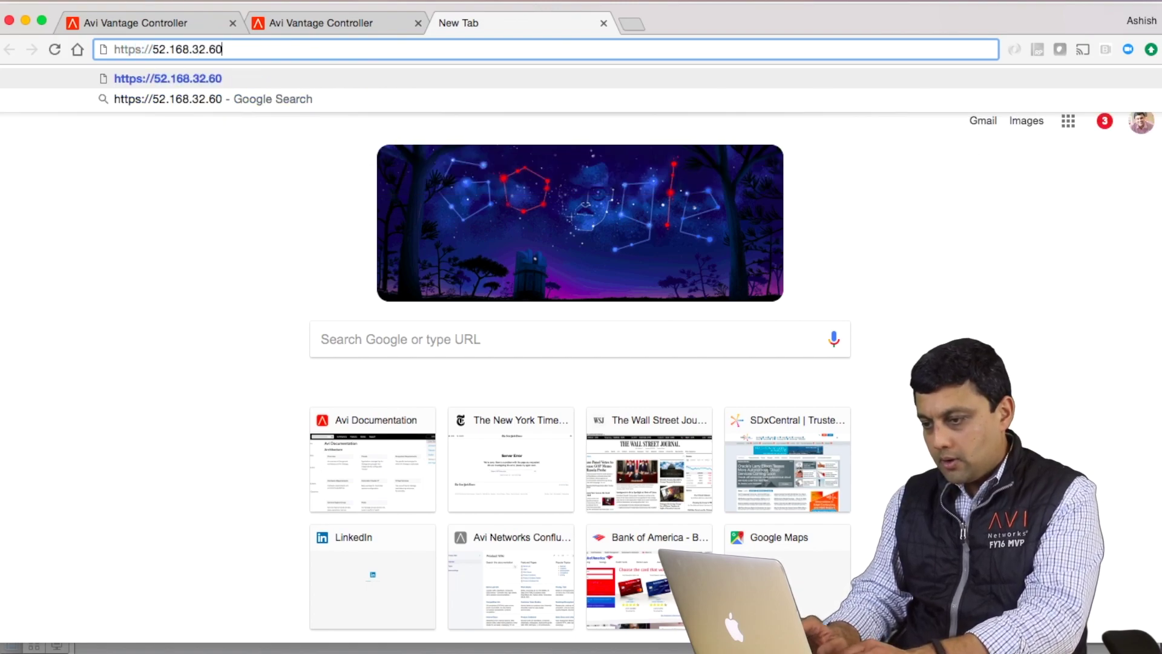
{"action": "key", "text": "Return"}
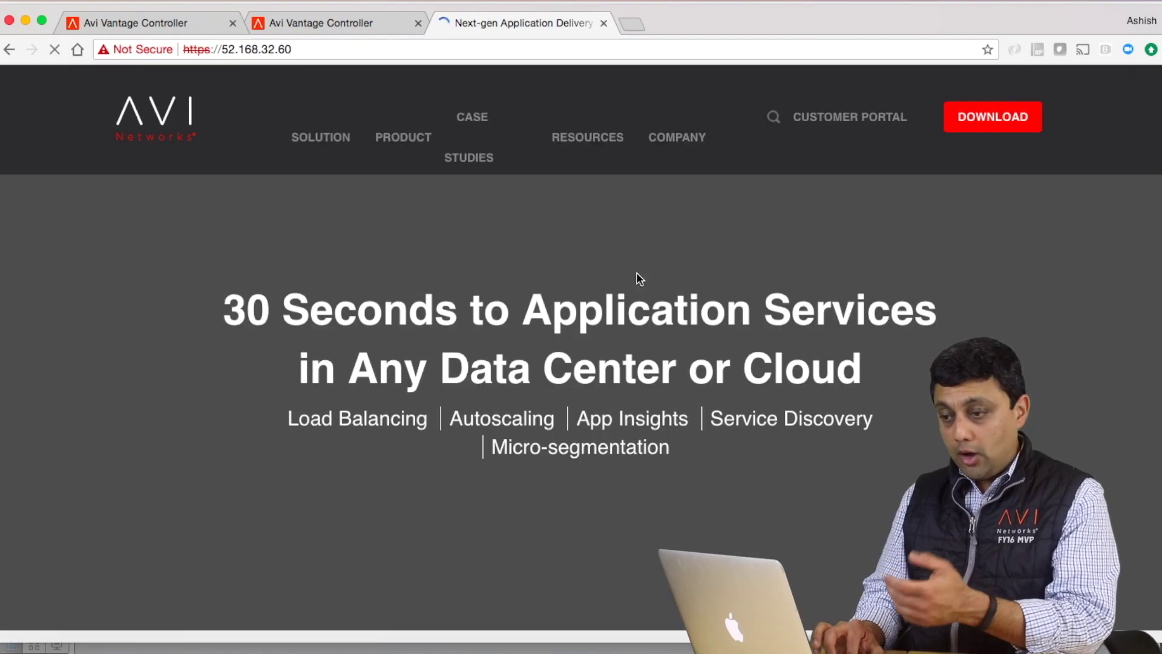
Expand the /imgs/l request in demo-app's logs and examine its end-to-end timing, client, server and request details.
{"action": "mouse_move", "coordinate": [352, 119]}
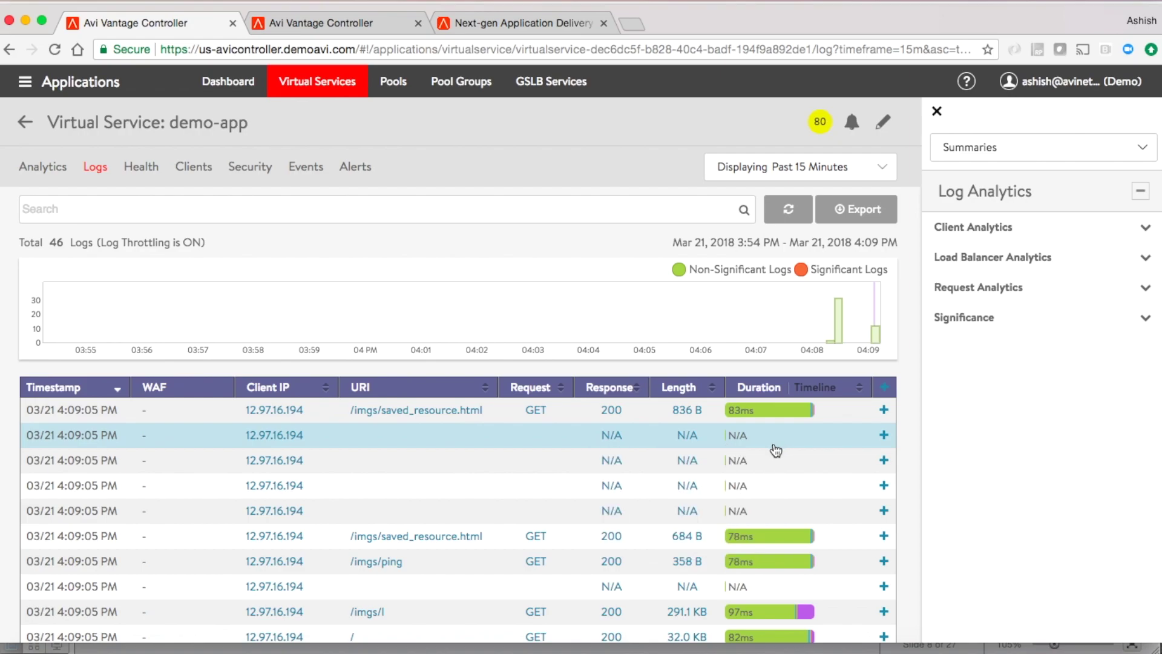
{"action": "scroll", "coordinate": [797, 450], "scroll_direction": "down", "scroll_amount": 2}
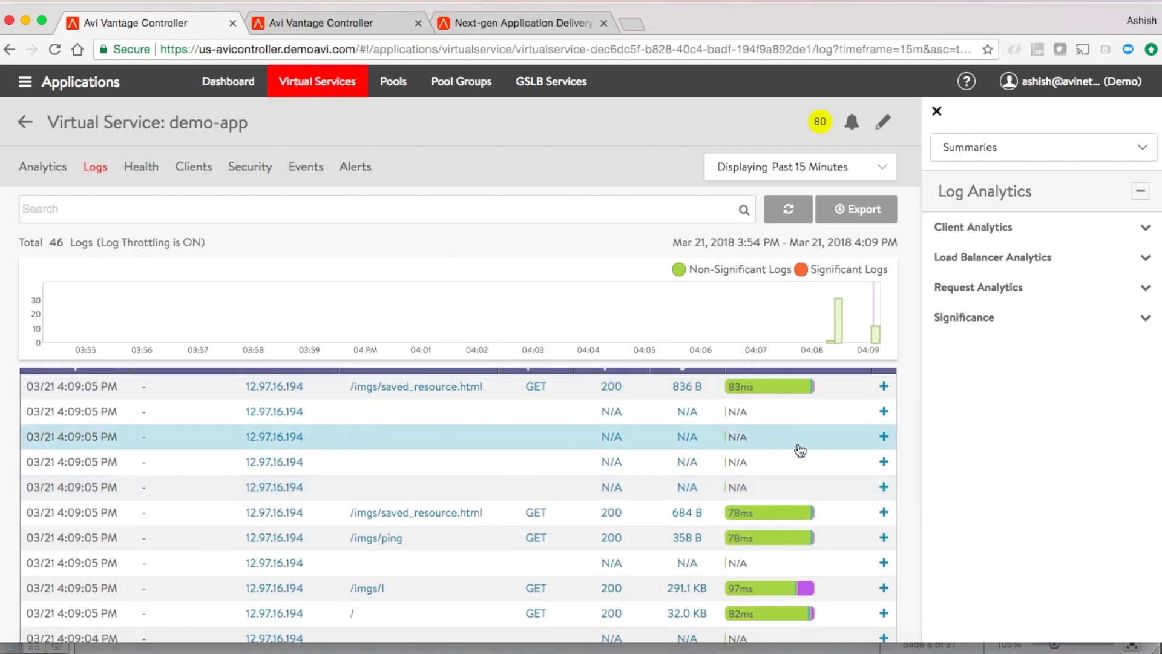
{"action": "left_click", "coordinate": [884, 588]}
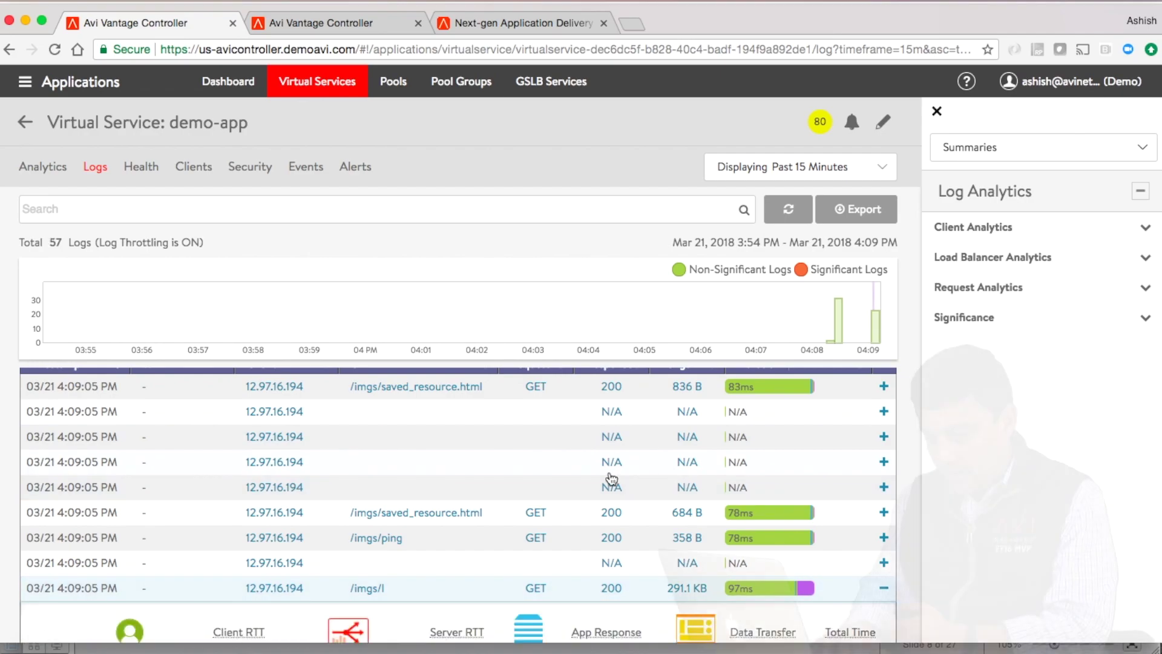
{"action": "scroll", "coordinate": [611, 478], "scroll_direction": "down", "scroll_amount": 5}
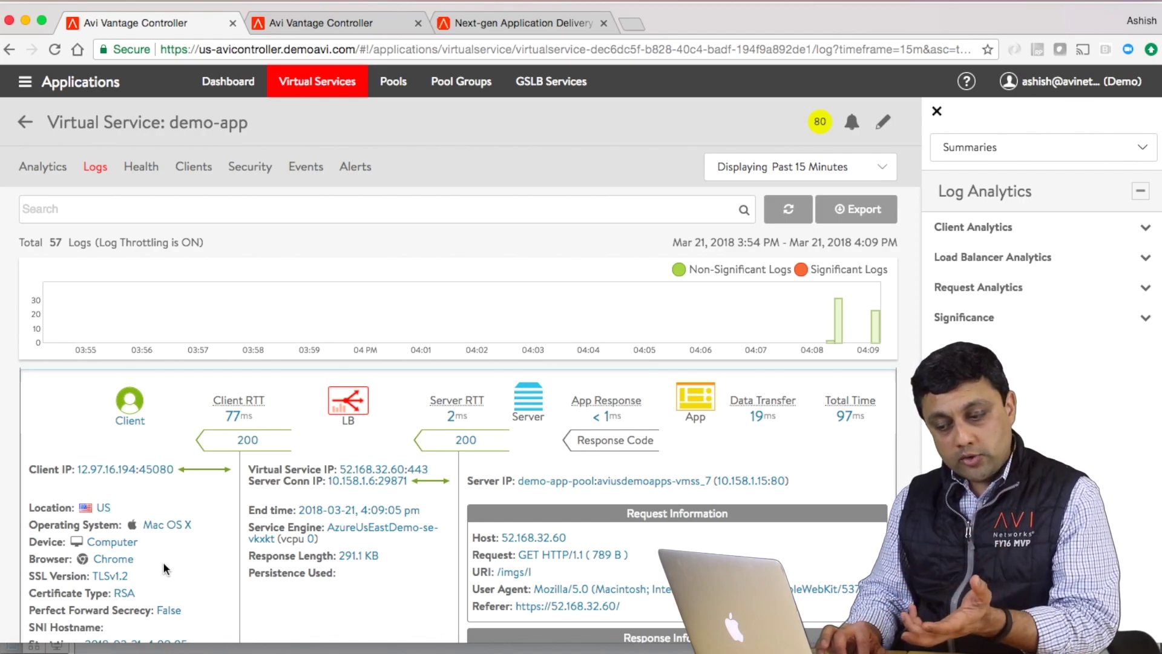
{"action": "scroll", "coordinate": [163, 583], "scroll_direction": "down", "scroll_amount": 2}
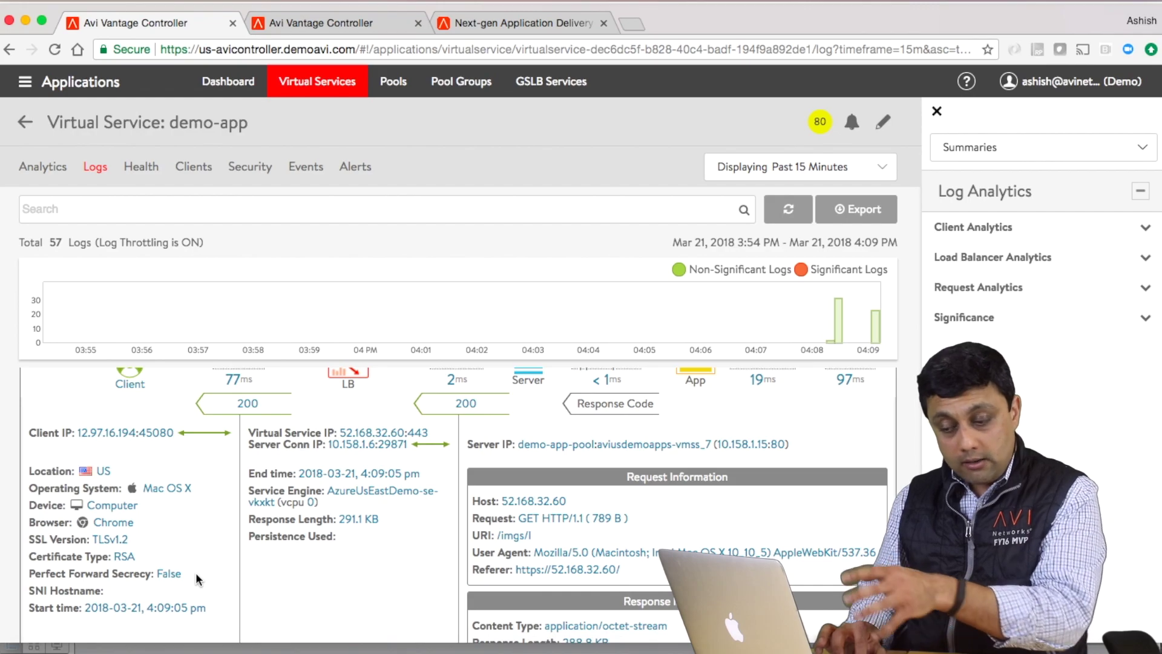
{"action": "scroll", "coordinate": [195, 572], "scroll_direction": "up", "scroll_amount": 3}
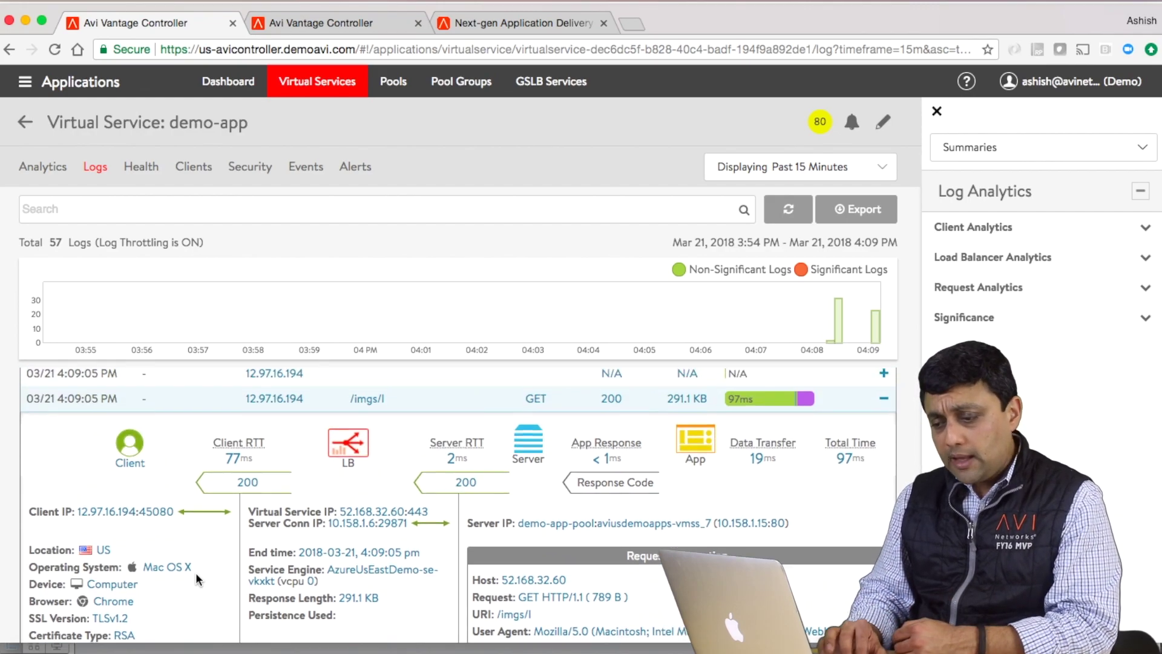
{"action": "scroll", "coordinate": [194, 572], "scroll_direction": "down", "scroll_amount": 1}
{"action": "scroll", "coordinate": [195, 572], "scroll_direction": "down", "scroll_amount": 1}
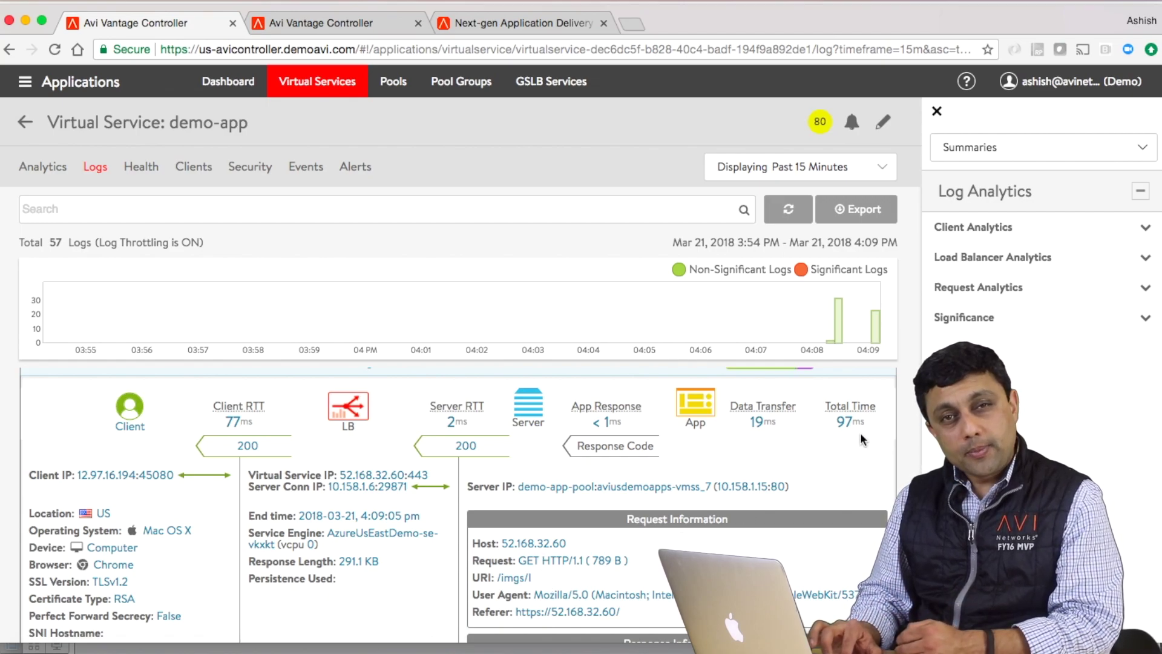
{"action": "scroll", "coordinate": [860, 432], "scroll_direction": "down", "scroll_amount": 3}
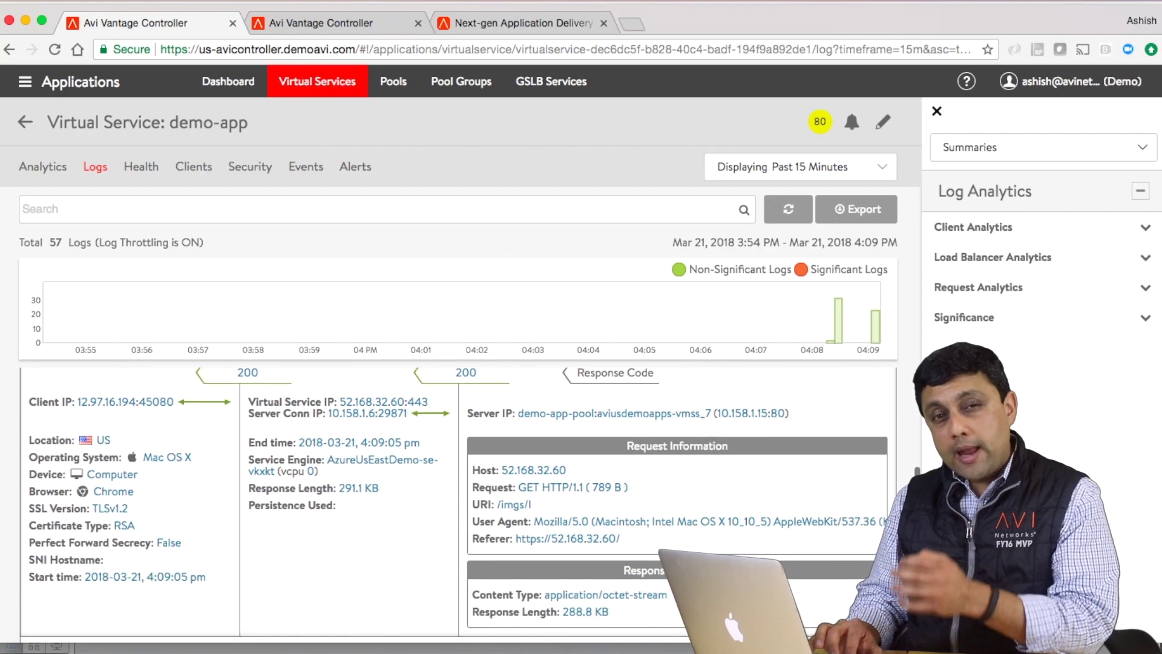